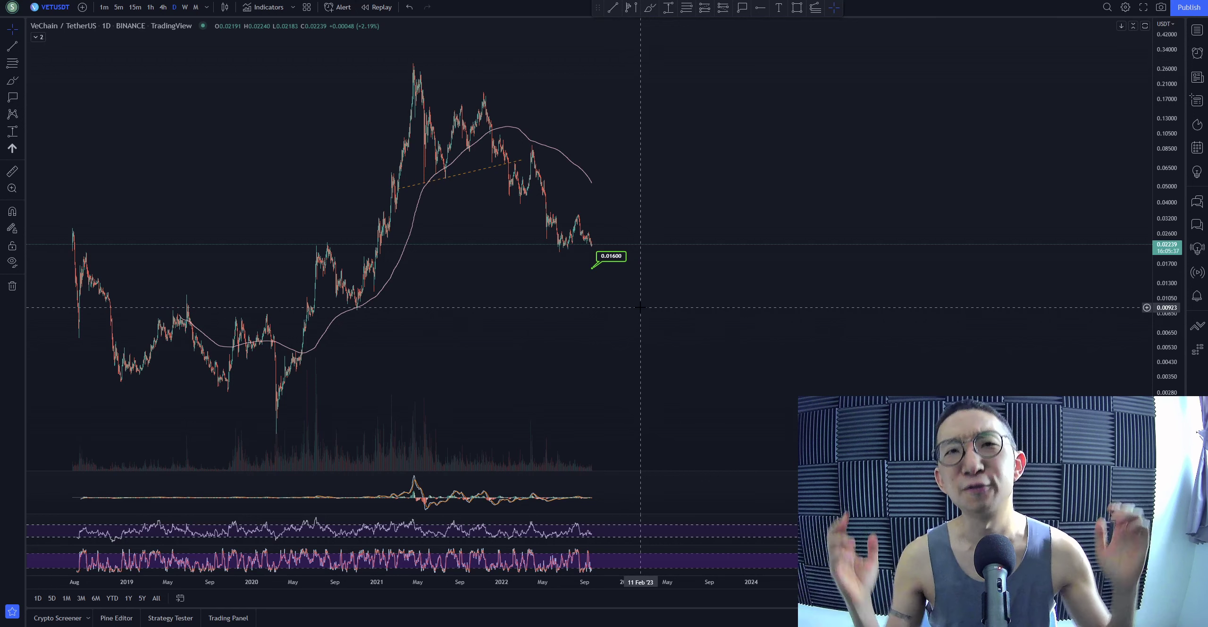
# - Zoom in on the VeChain/USDT daily chart's time axis around the 2020–2022 price action
pyautogui.scroll(5, 638, 309)
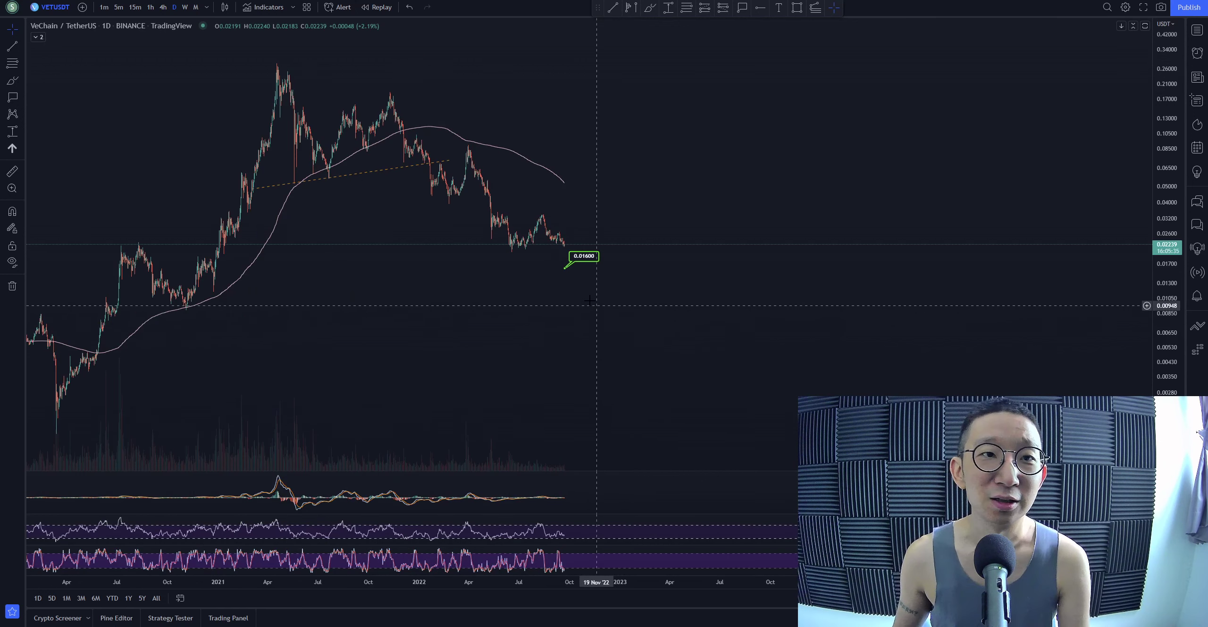
# - Sketch a red trendline across the 2021 highs and a neckline with the Brush, then undo them
pyautogui.click(653, 7)
pyautogui.moveTo(214, 51); pyautogui.dragTo(432, 116)
pyautogui.moveTo(207, 210)
pyautogui.mouseDown()
pyautogui.moveTo(427, 177)
pyautogui.moveTo(217, 109)
pyautogui.moveTo(247, 205)
pyautogui.moveTo(312, 124)
pyautogui.moveTo(366, 156)
pyautogui.moveTo(421, 239)
pyautogui.mouseUp()
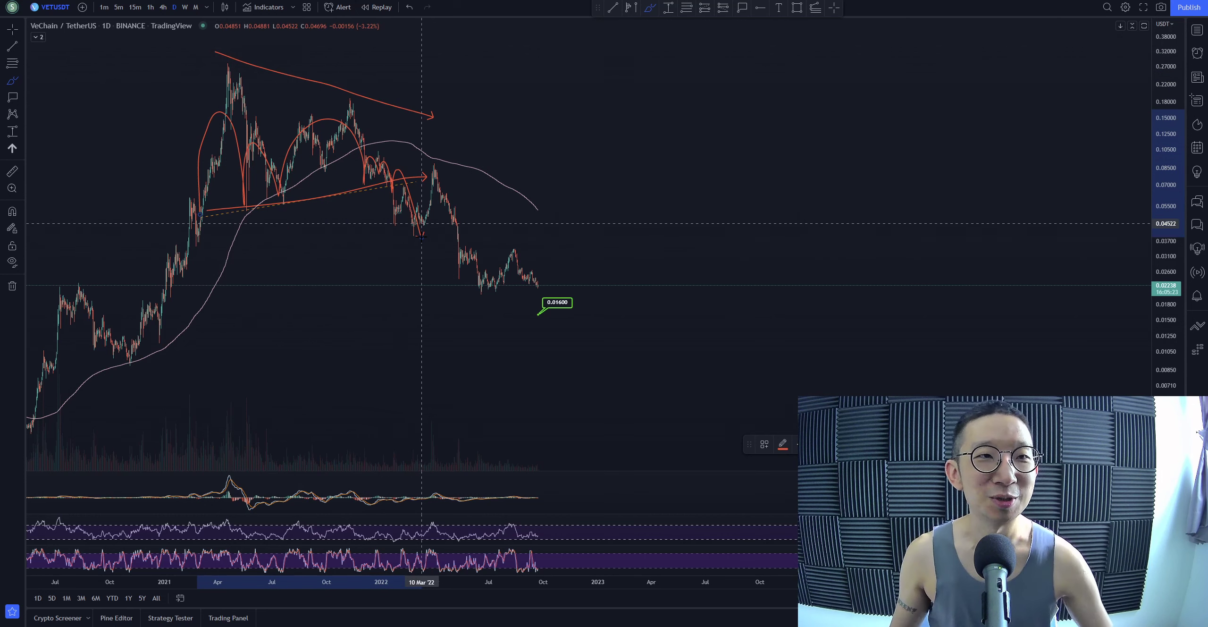
pyautogui.hotkey('ctrl', 'z')
pyautogui.hotkey('ctrl', 'z')
pyautogui.hotkey('ctrl', 'z')
pyautogui.hotkey('ctrl', 'z')
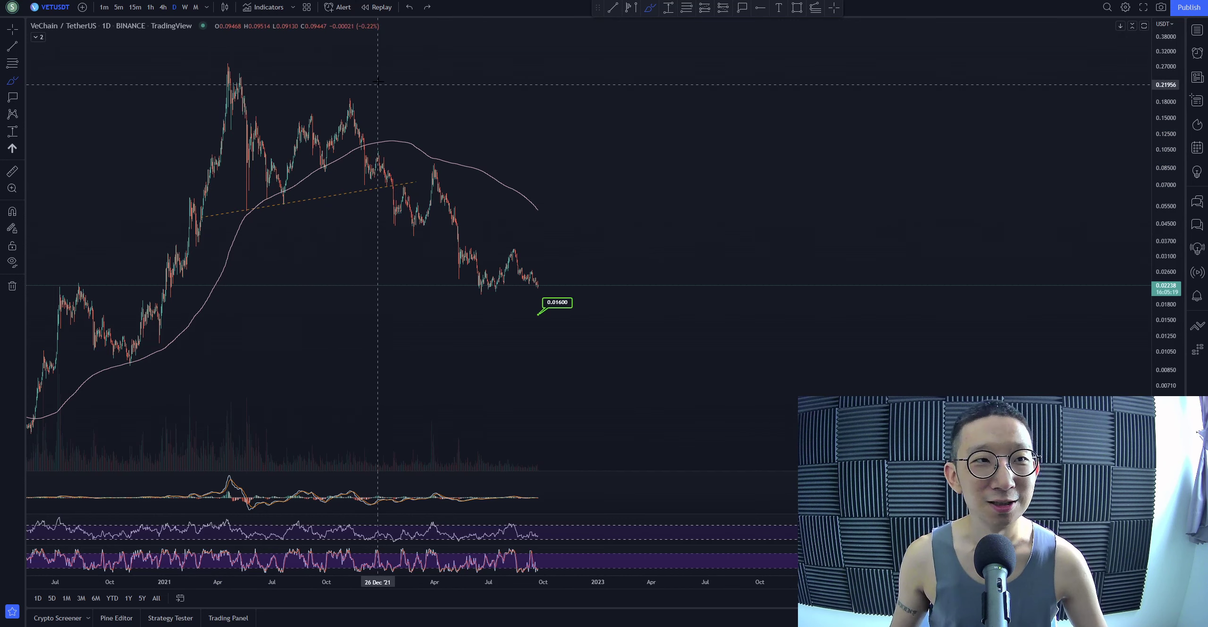
# - Try a red circle on the 2021 top and strokes toward the April 2022 peak, undoing each
pyautogui.moveTo(375, 76)
pyautogui.mouseDown()
pyautogui.moveTo(202, 202)
pyautogui.moveTo(359, 80)
pyautogui.mouseUp()
pyautogui.hotkey('ctrl', 'z')
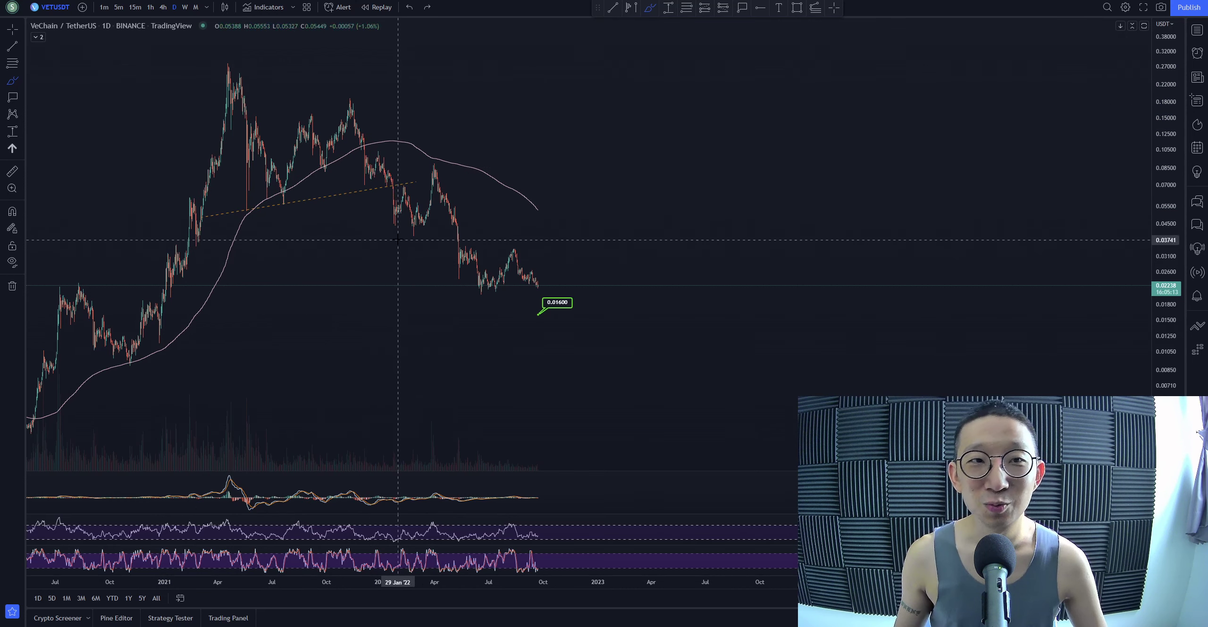
pyautogui.moveTo(401, 239)
pyautogui.mouseDown()
pyautogui.moveTo(442, 192)
pyautogui.moveTo(444, 165)
pyautogui.mouseUp()
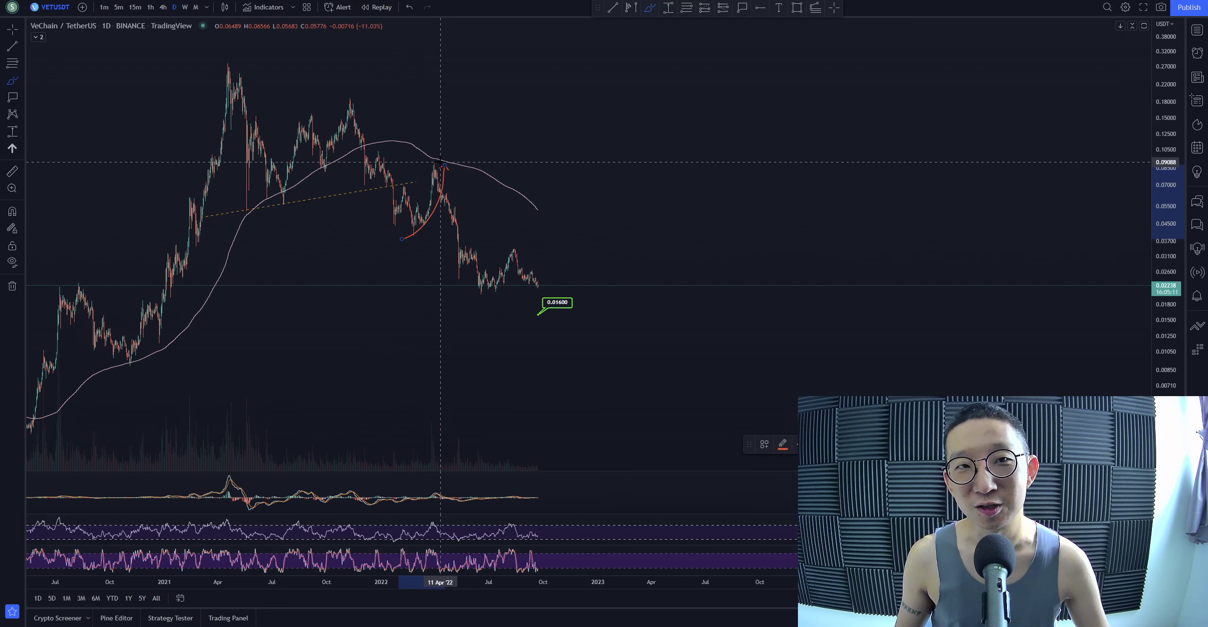
pyautogui.hotkey('ctrl', 'z')
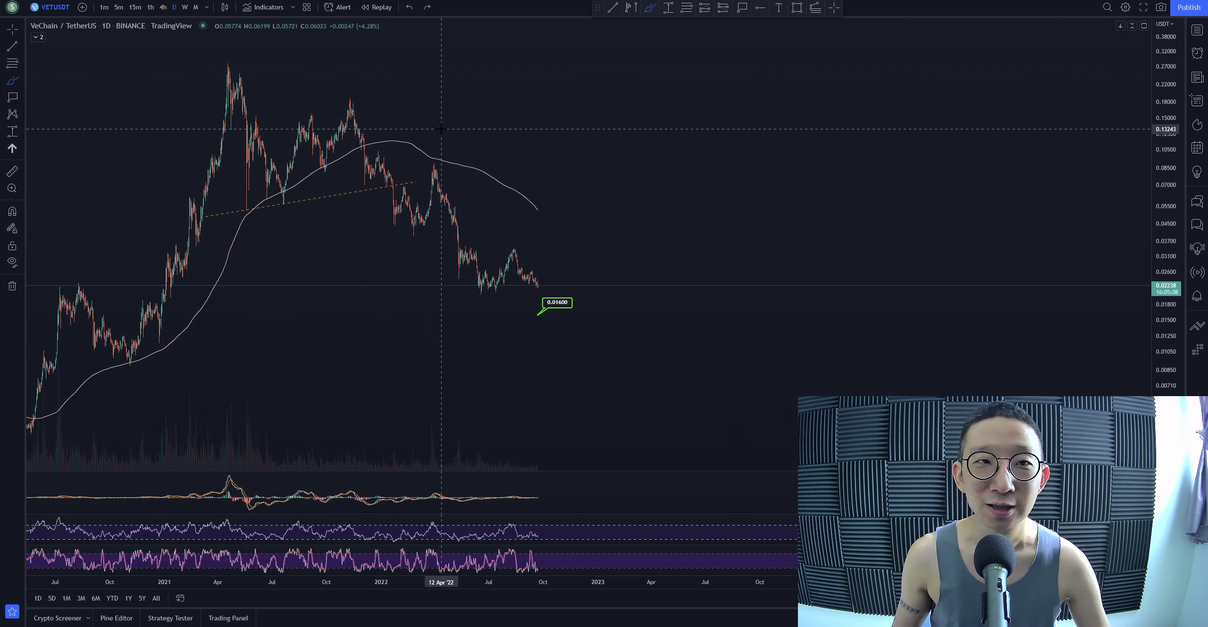
pyautogui.moveTo(441, 127)
pyautogui.mouseDown()
pyautogui.moveTo(435, 167)
pyautogui.moveTo(475, 295)
pyautogui.moveTo(520, 248)
pyautogui.moveTo(566, 262)
pyautogui.moveTo(545, 284)
pyautogui.mouseUp()
pyautogui.hotkey('ctrl', 'z')
pyautogui.hotkey('ctrl', 'z')
pyautogui.hotkey('ctrl', 'z')
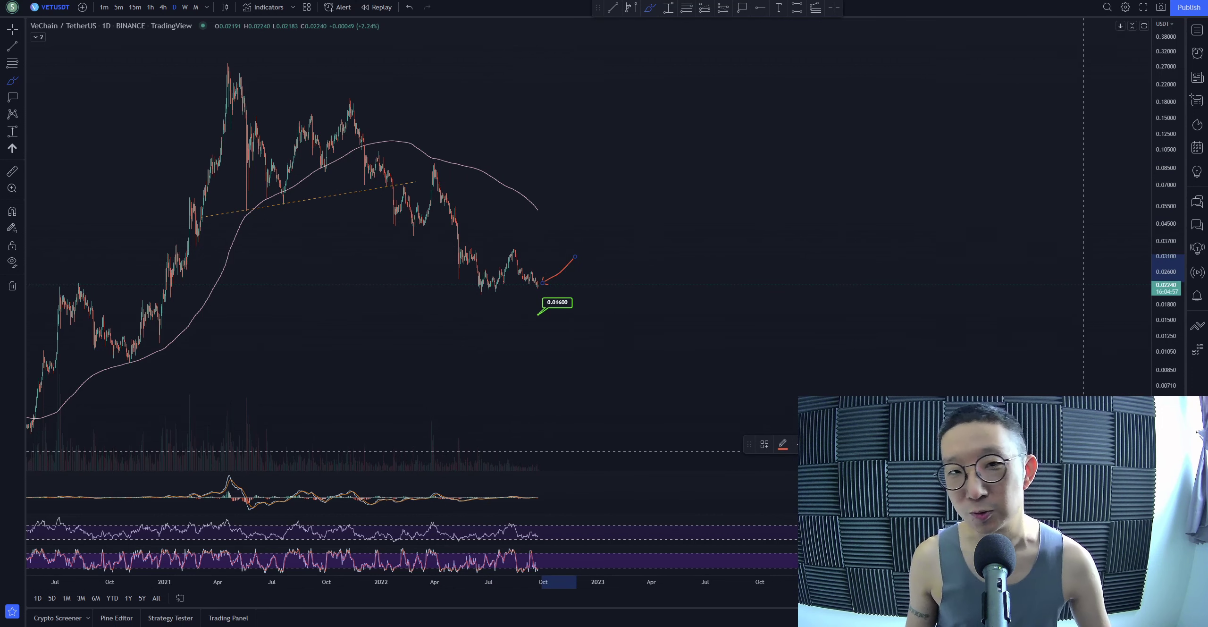
# - Remove the red curve and measure the percentage drop to the 0.01600 target
pyautogui.hotkey('ctrl', 'z')
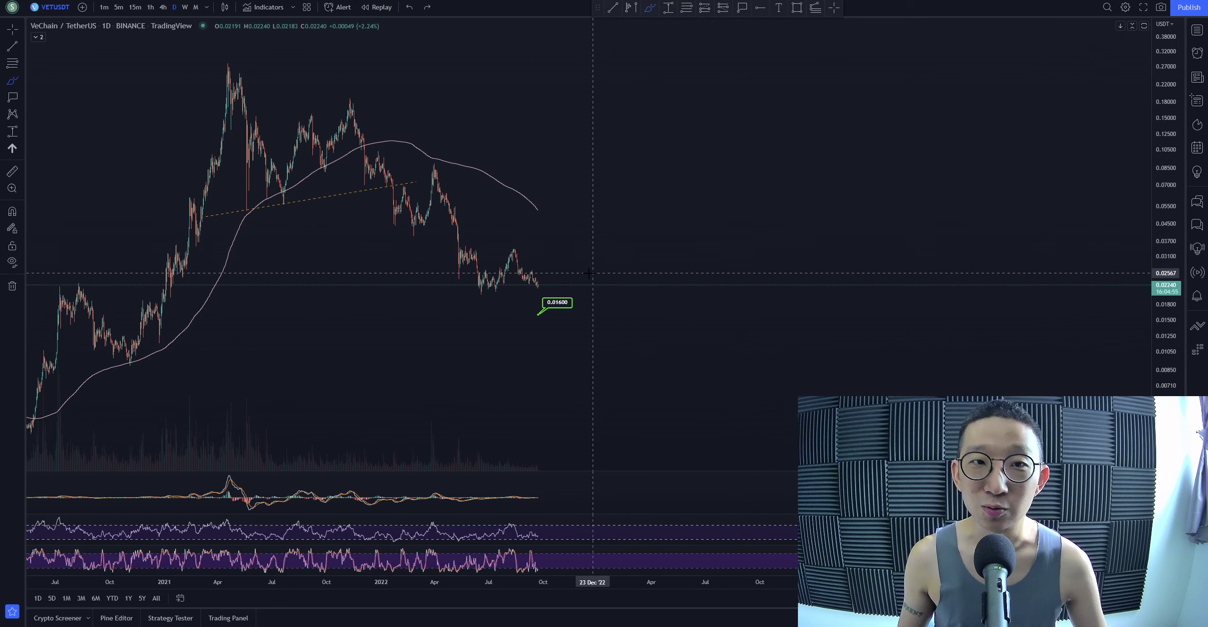
pyautogui.keyDown('shift'); pyautogui.click(551, 284); pyautogui.keyUp('shift')
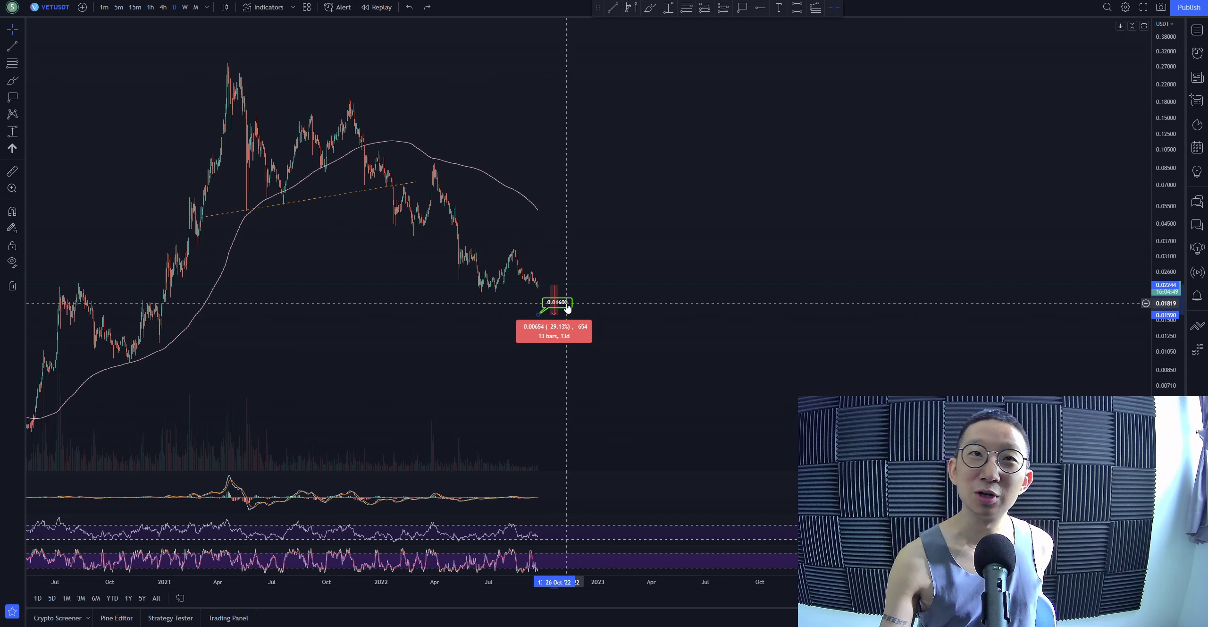
pyautogui.click(488, 326)
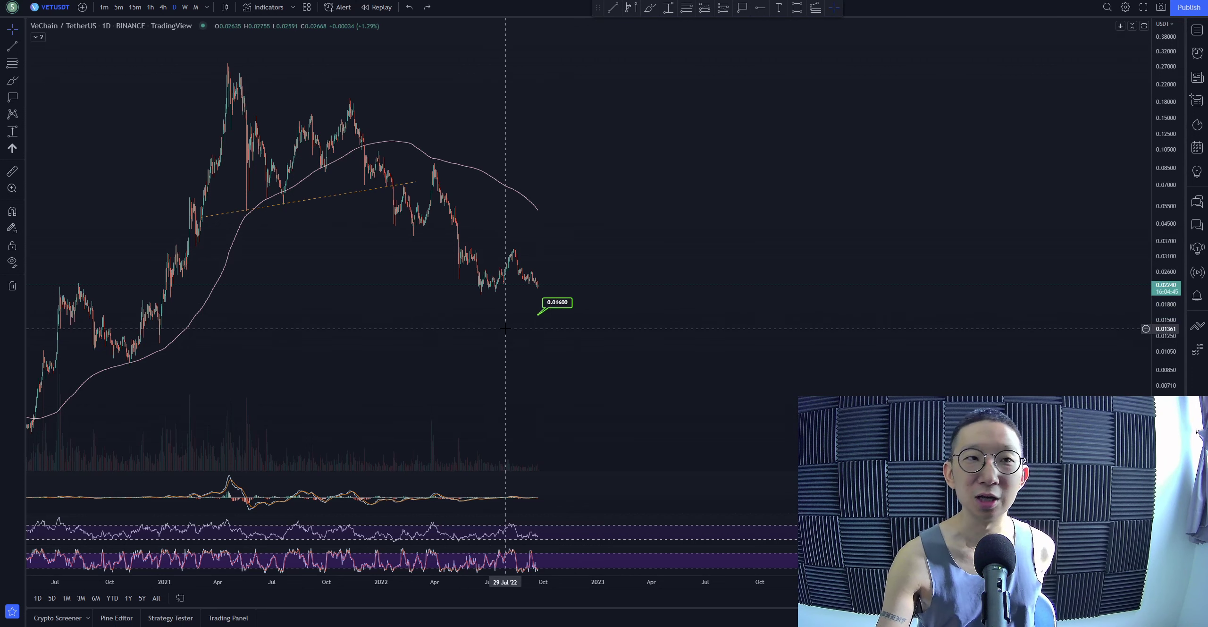
# - Zoom out, sketch red wavy arrows rising from the last candle, then undo them
pyautogui.scroll(-1, 505, 328)
pyautogui.hotkey('alt', 'b')
pyautogui.moveTo(598, 245)
pyautogui.mouseDown()
pyautogui.moveTo(617, 226)
pyautogui.moveTo(647, 236)
pyautogui.mouseUp()
pyautogui.moveTo(552, 202); pyautogui.dragTo(670, 230)
pyautogui.moveTo(536, 250)
pyautogui.mouseDown()
pyautogui.moveTo(669, 240)
pyautogui.moveTo(660, 230)
pyautogui.moveTo(663, 283)
pyautogui.mouseUp()
pyautogui.hotkey('ctrl', 'z')
pyautogui.hotkey('ctrl', 'z')
pyautogui.hotkey('ctrl', 'z')
pyautogui.hotkey('ctrl', 'z')
pyautogui.hotkey('ctrl', 'z')
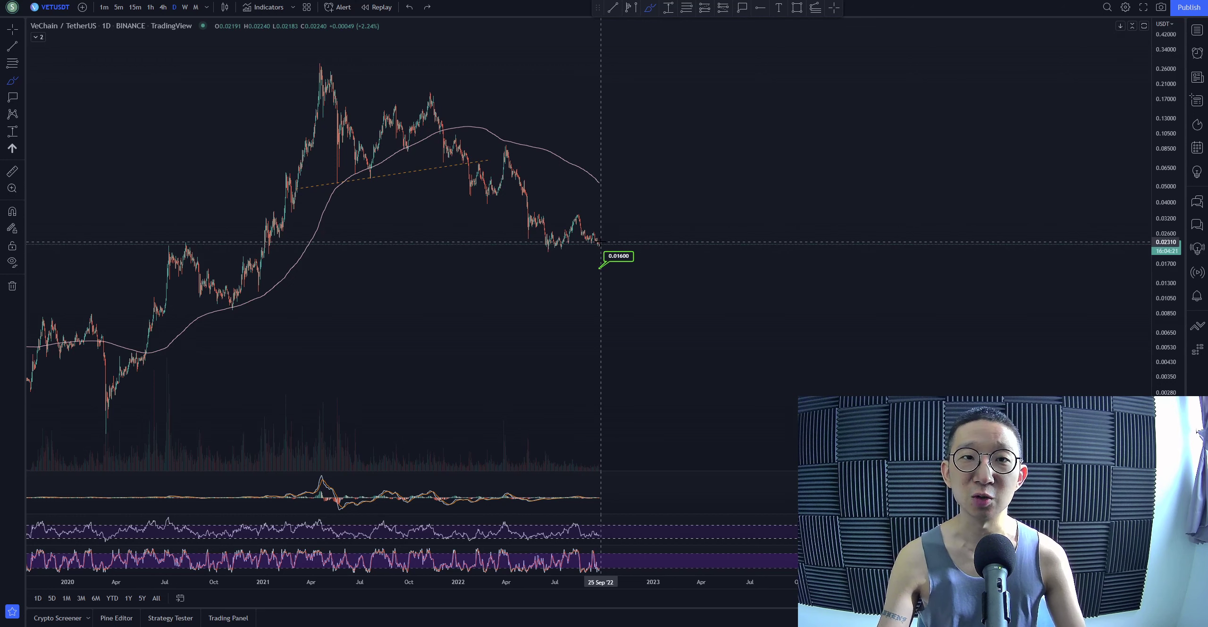
pyautogui.moveTo(597, 244)
pyautogui.mouseDown()
pyautogui.moveTo(621, 274)
pyautogui.moveTo(641, 271)
pyautogui.moveTo(689, 222)
pyautogui.mouseUp()
pyautogui.moveTo(519, 207); pyautogui.dragTo(712, 222)
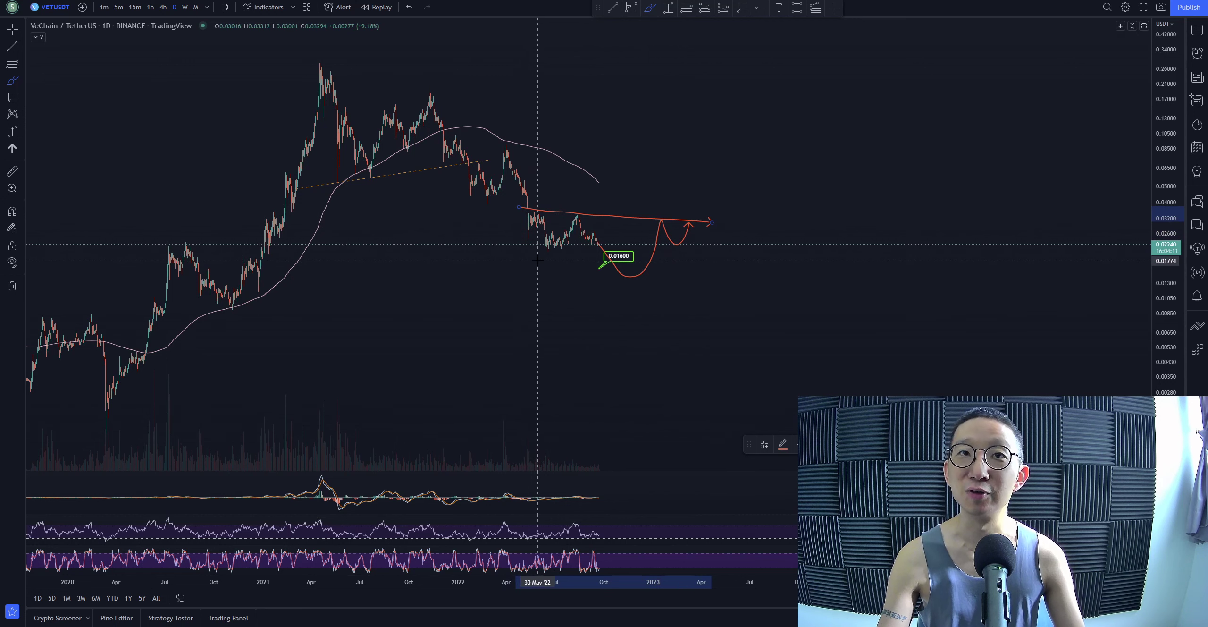
pyautogui.moveTo(528, 241)
pyautogui.mouseDown()
pyautogui.moveTo(550, 255)
pyautogui.moveTo(580, 246)
pyautogui.mouseUp()
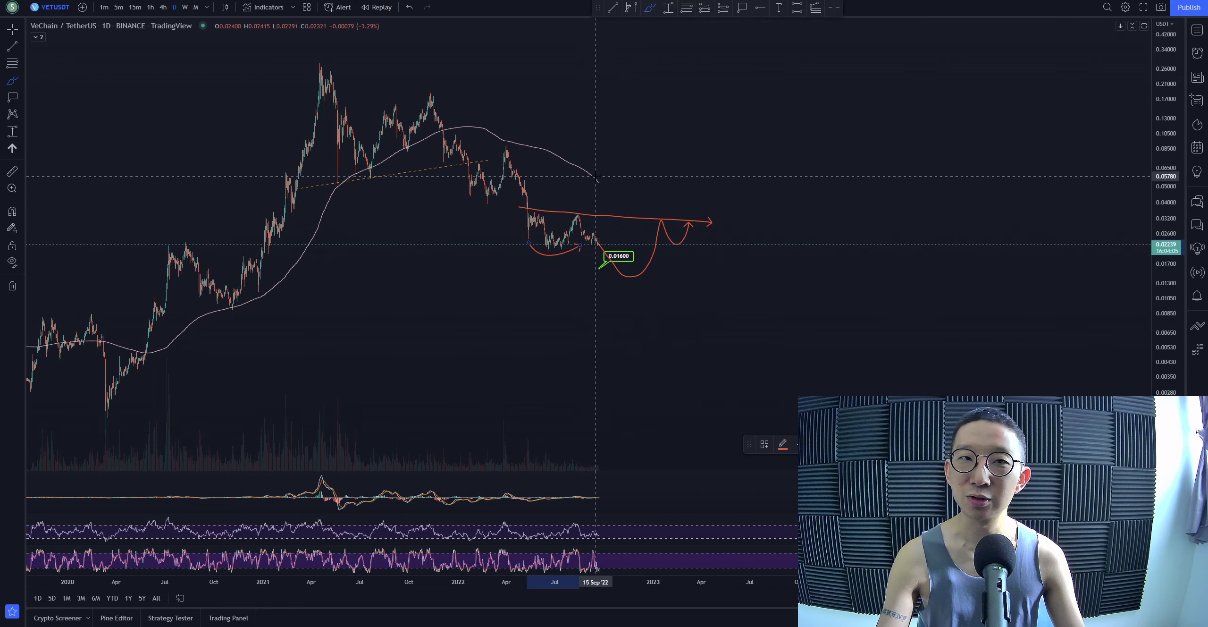
pyautogui.moveTo(596, 176)
pyautogui.mouseDown()
pyautogui.moveTo(700, 234)
pyautogui.moveTo(733, 99)
pyautogui.mouseUp()
pyautogui.moveTo(665, 218)
pyautogui.mouseDown()
pyautogui.moveTo(708, 227)
pyautogui.moveTo(774, 200)
pyautogui.moveTo(818, 164)
pyautogui.mouseUp()
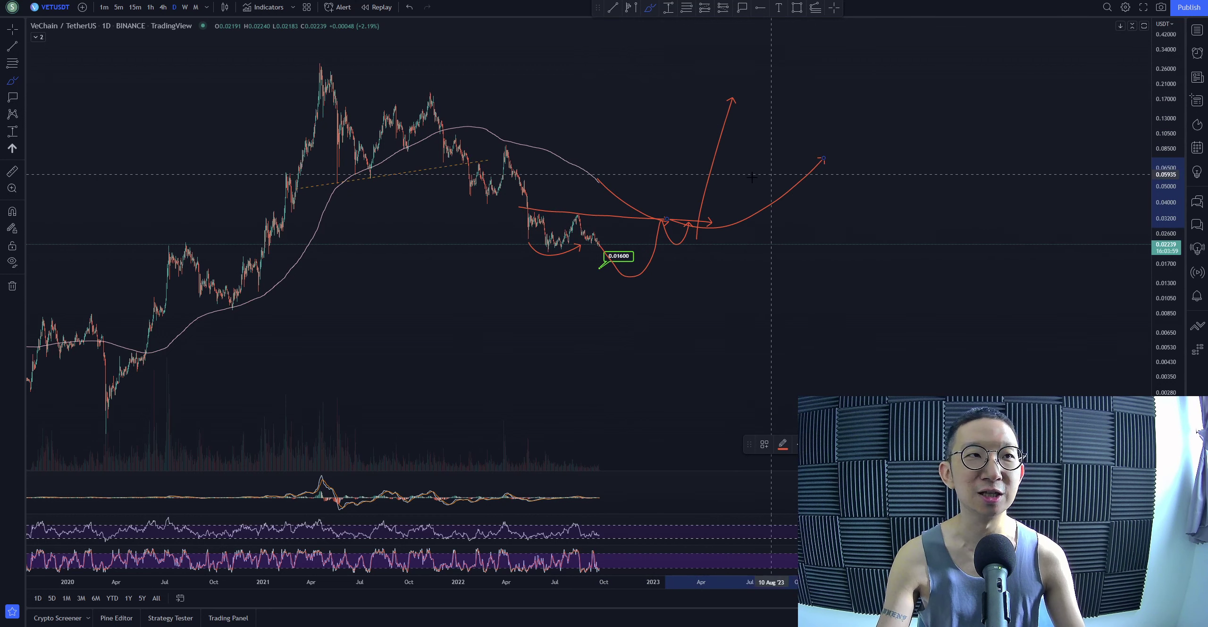
pyautogui.hotkey('ctrl', 'z')
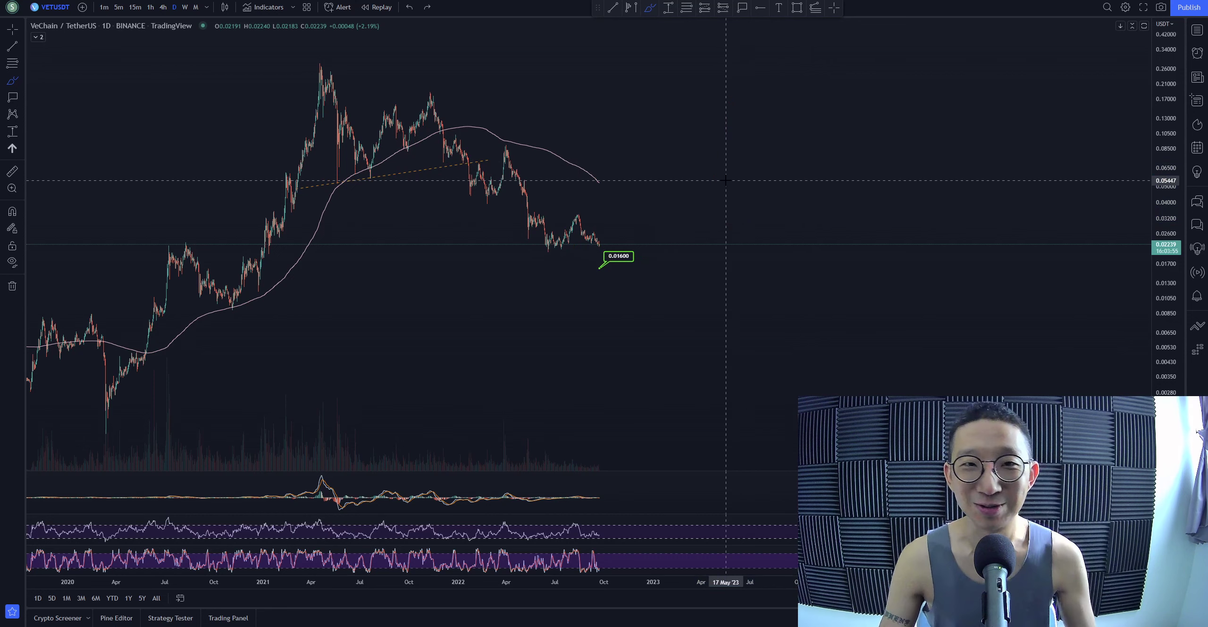
# - Draw a red line down from the 2021 top, then undo it and the freehand curve
pyautogui.scroll(3, 621, 312)
pyautogui.scroll(3, 621, 312)
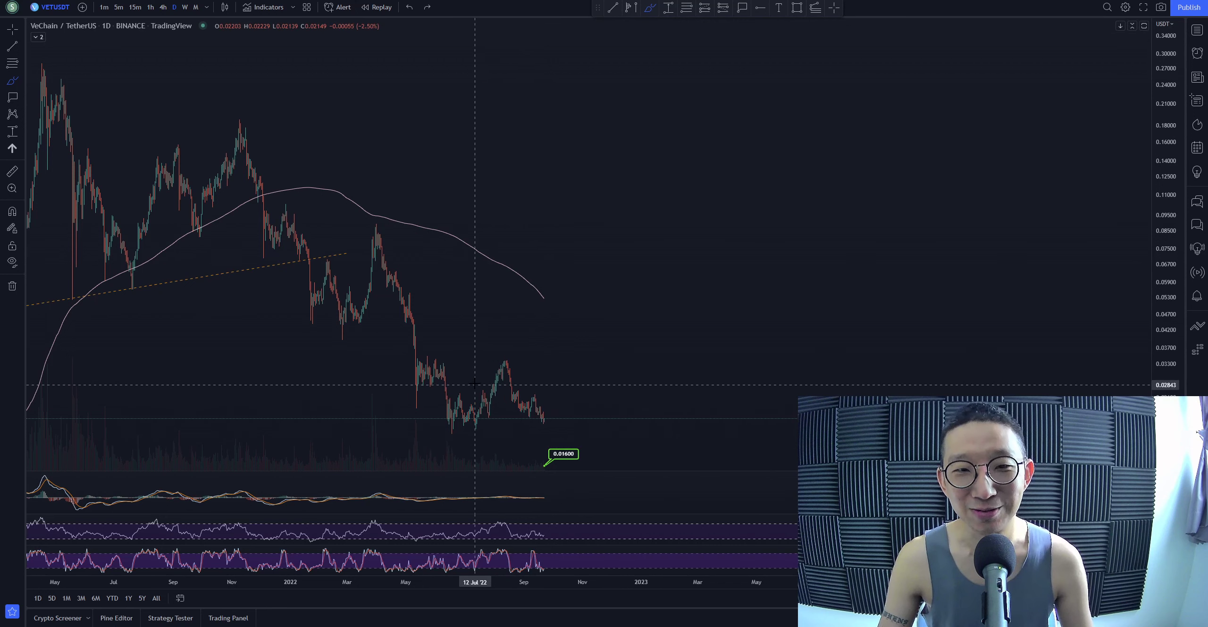
pyautogui.scroll(-3, 474, 381)
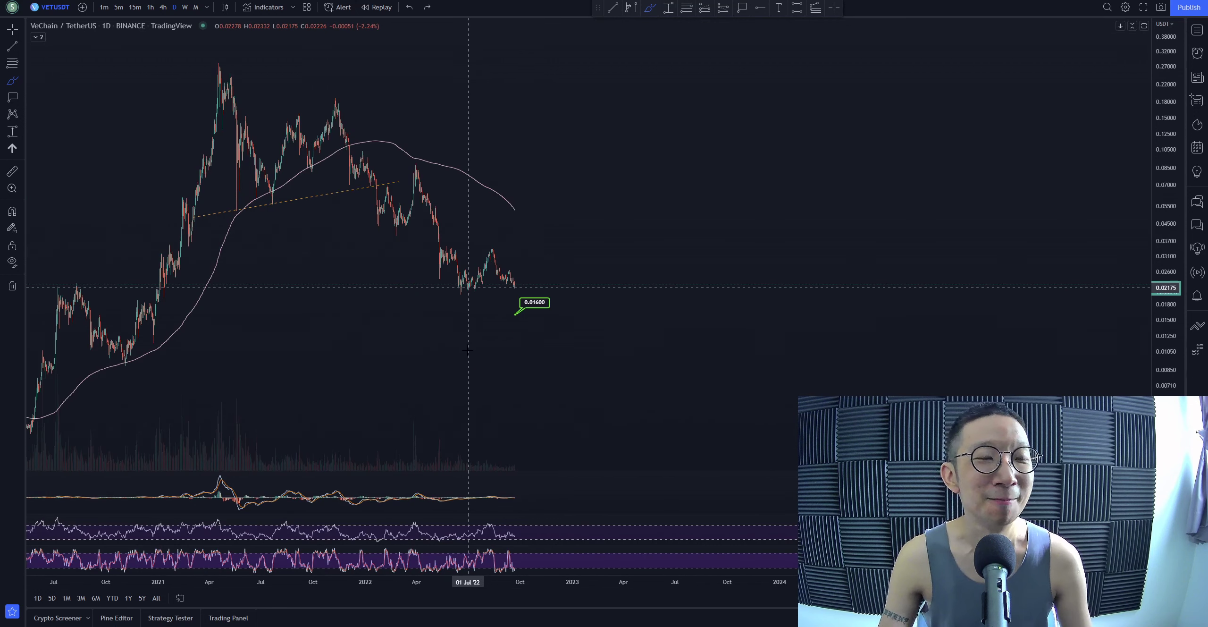
pyautogui.scroll(-2, 477, 339)
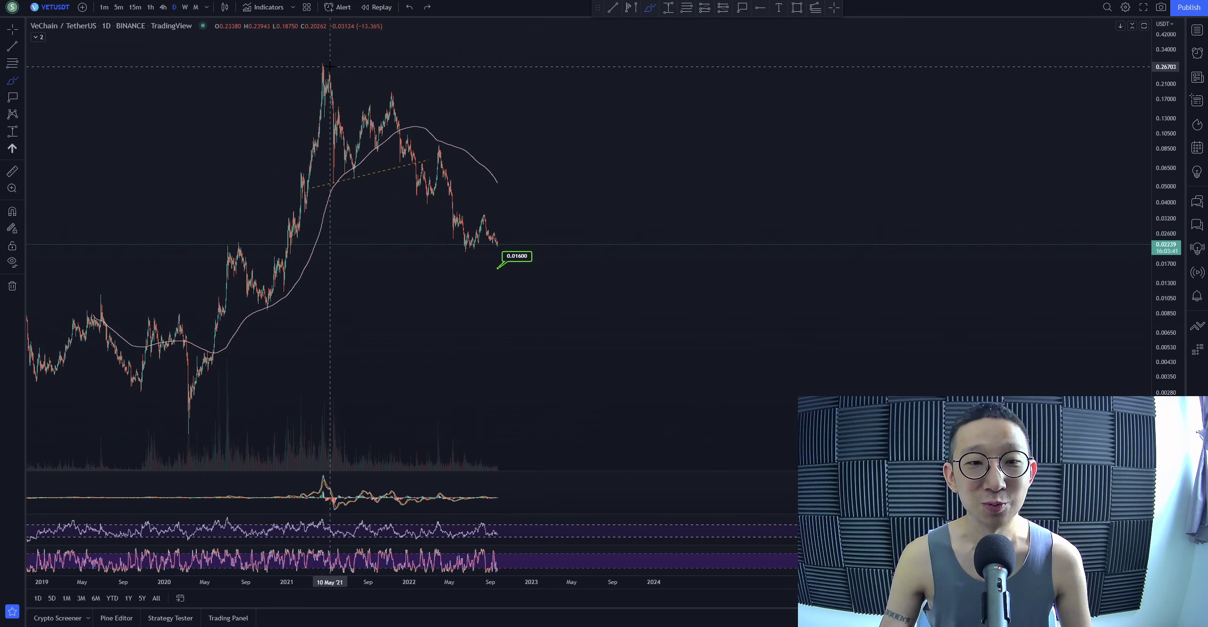
pyautogui.moveTo(332, 69)
pyautogui.mouseDown()
pyautogui.moveTo(521, 253)
pyautogui.moveTo(594, 194)
pyautogui.mouseUp()
pyautogui.hotkey('ctrl', 'z')
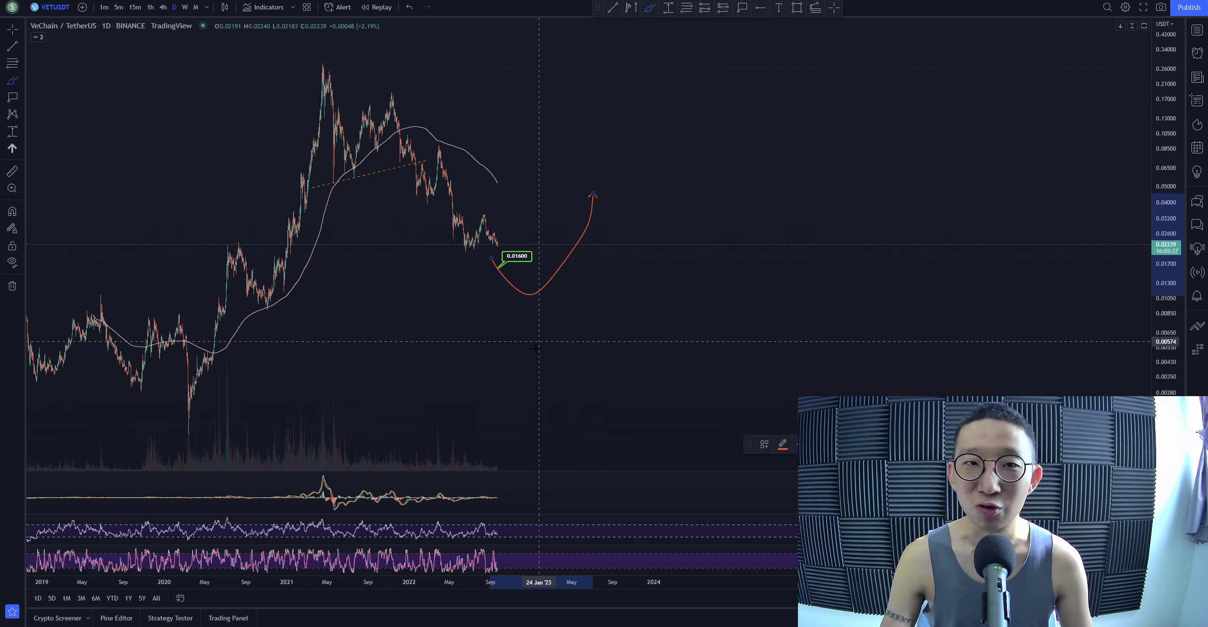
pyautogui.hotkey('ctrl', 'z')
pyautogui.scroll(1, 581, 420)
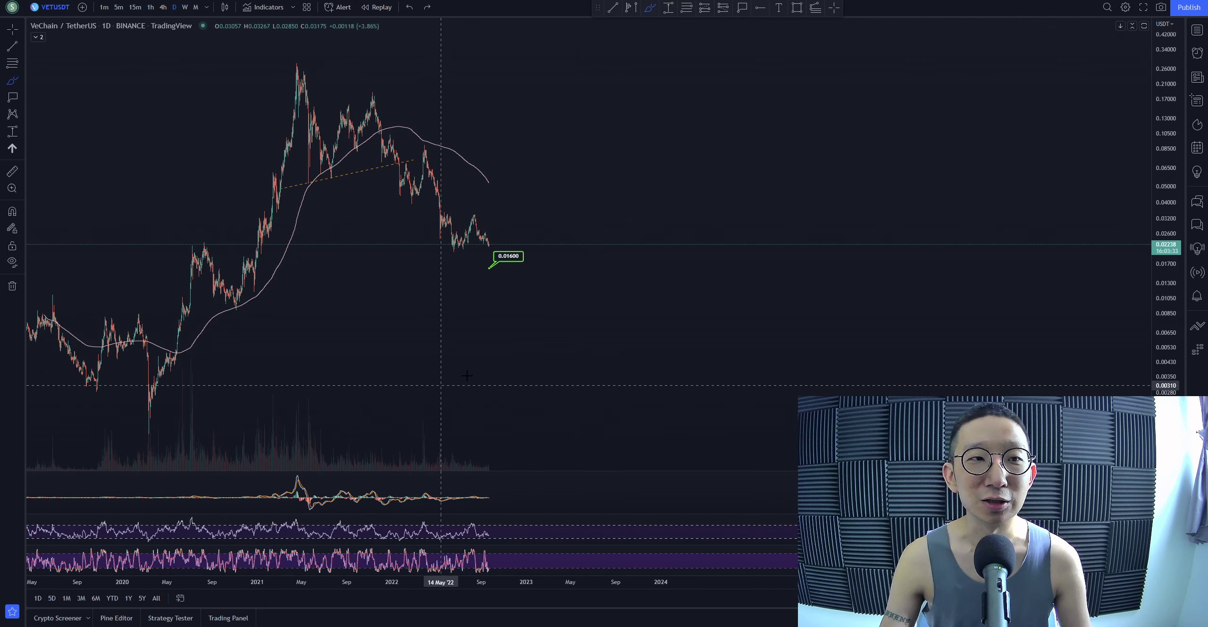
# - Draw a Fibonacci retracement from the 2020 low to the 2021 high
pyautogui.click(687, 7)
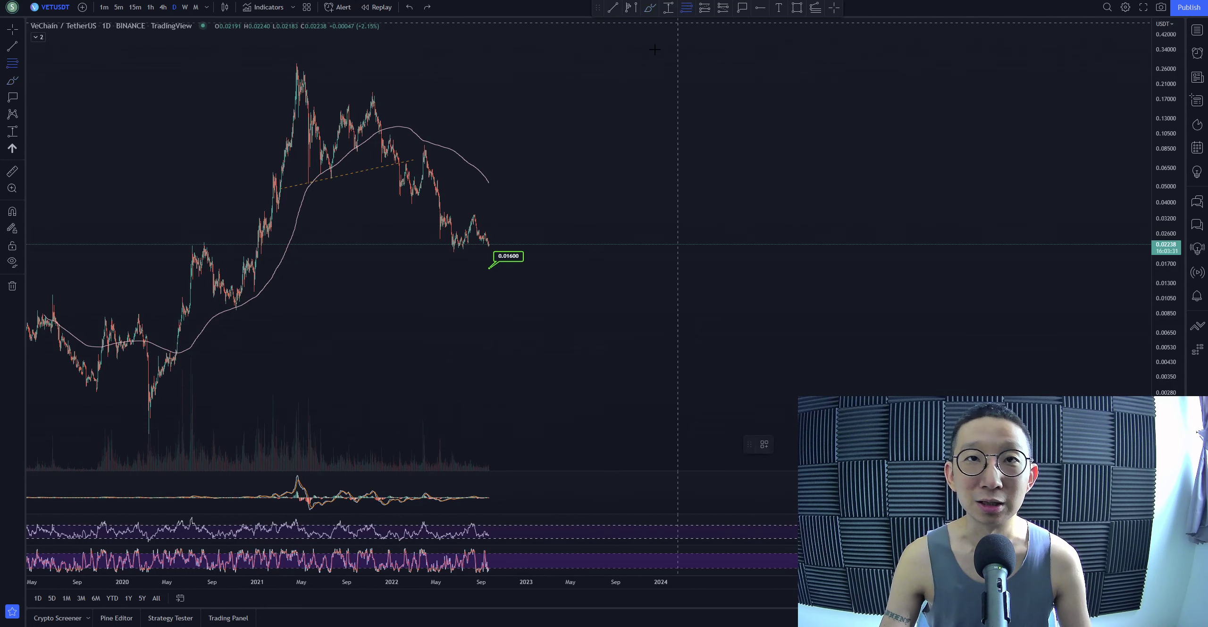
pyautogui.click(227, 433)
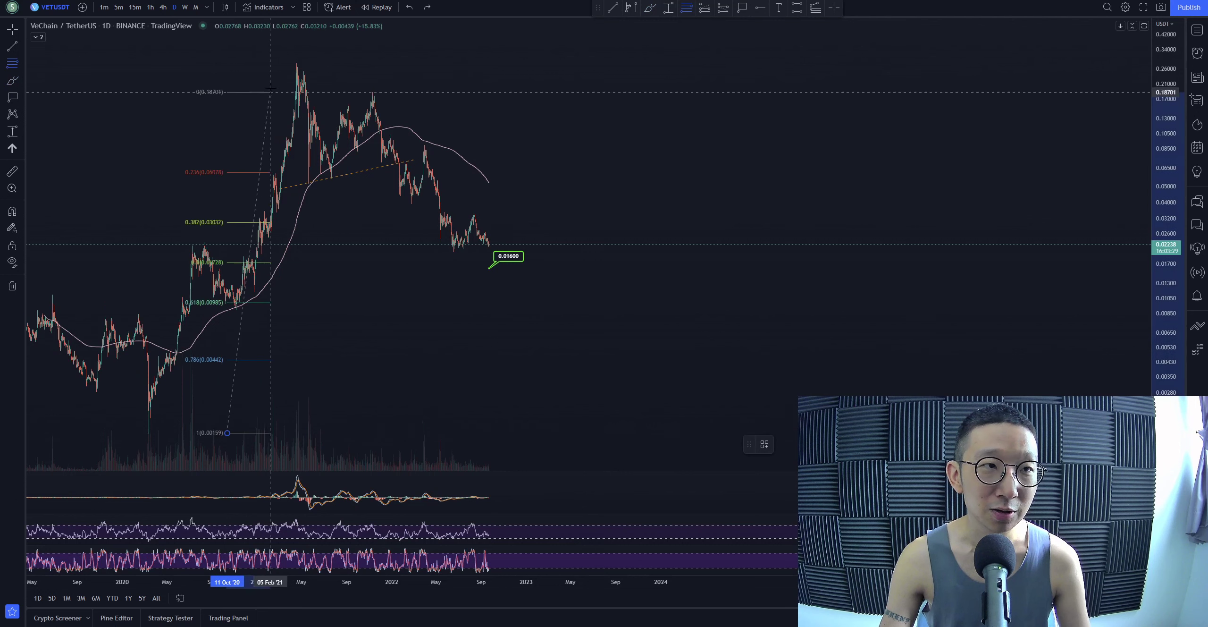
pyautogui.click(276, 62)
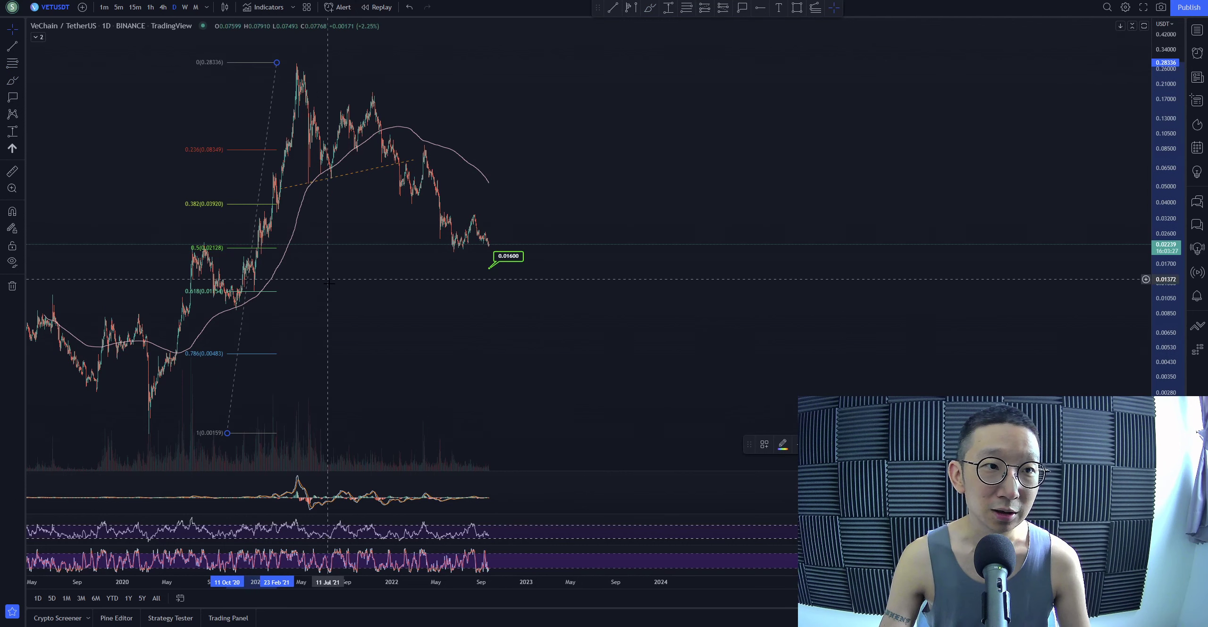
# - Mark the 0.618 Fibonacci level with a red freehand arrow and circle
pyautogui.click(650, 7)
pyautogui.click(297, 279)
pyautogui.click(261, 279)
pyautogui.moveTo(265, 281)
pyautogui.mouseDown()
pyautogui.moveTo(180, 286)
pyautogui.moveTo(269, 283)
pyautogui.mouseUp()
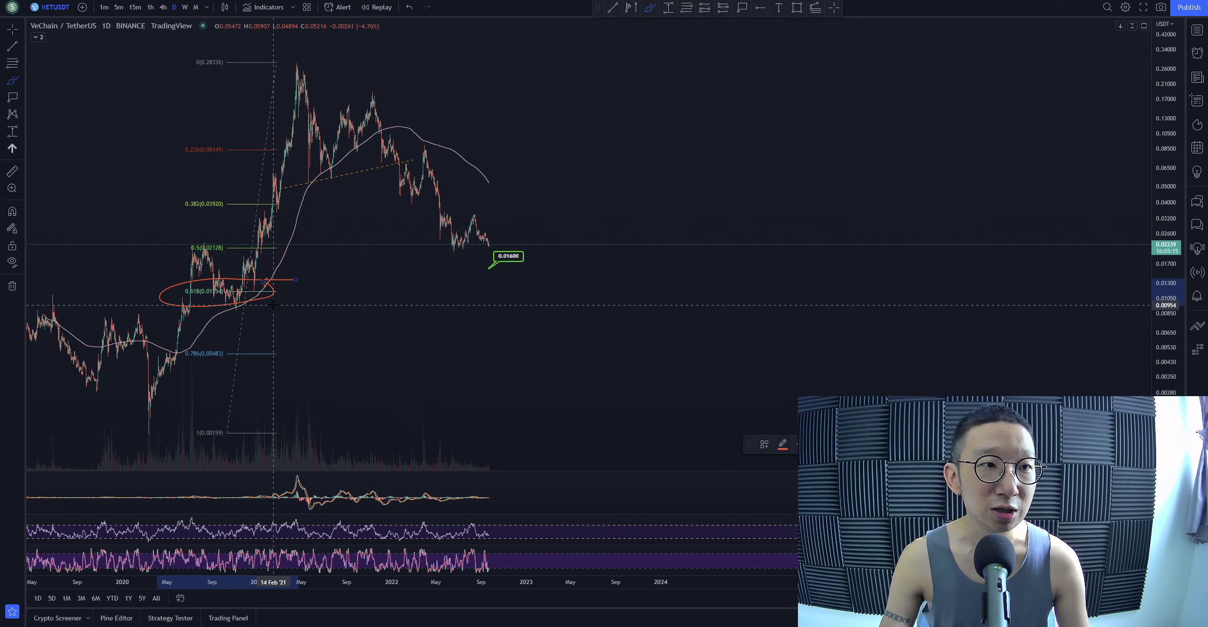
# - Undo the 0.618 arrow and circle, then try and undo further red arrows and circles
pyautogui.hotkey('ctrl', 'z')
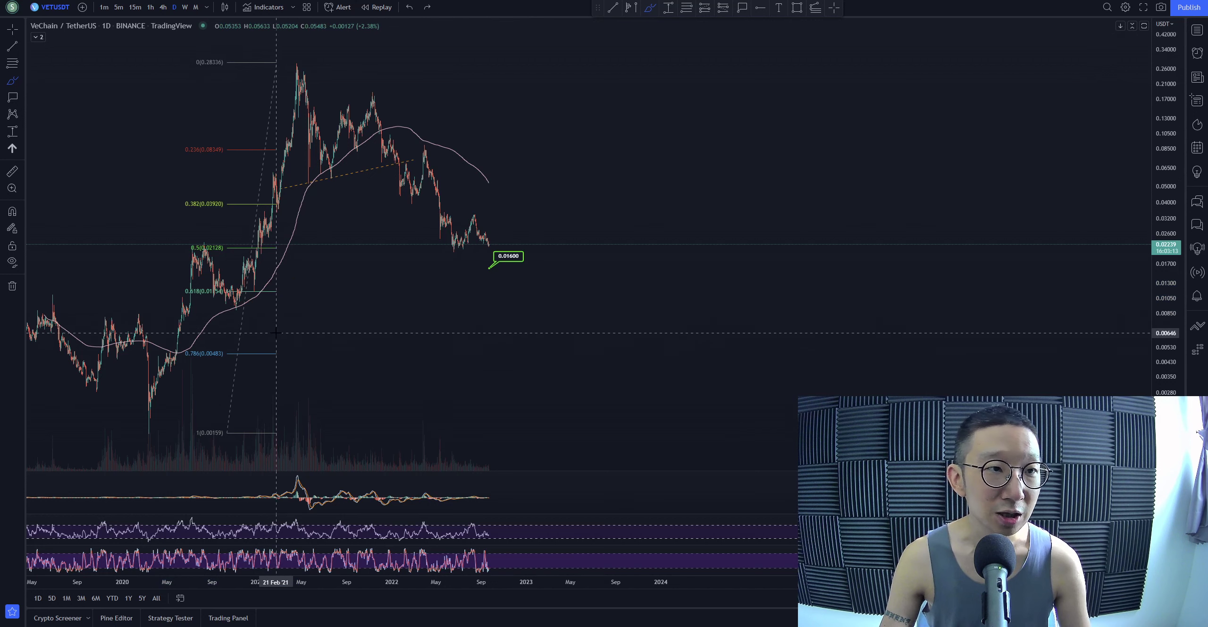
pyautogui.moveTo(273, 330)
pyautogui.mouseDown()
pyautogui.moveTo(255, 296)
pyautogui.moveTo(236, 331)
pyautogui.mouseUp()
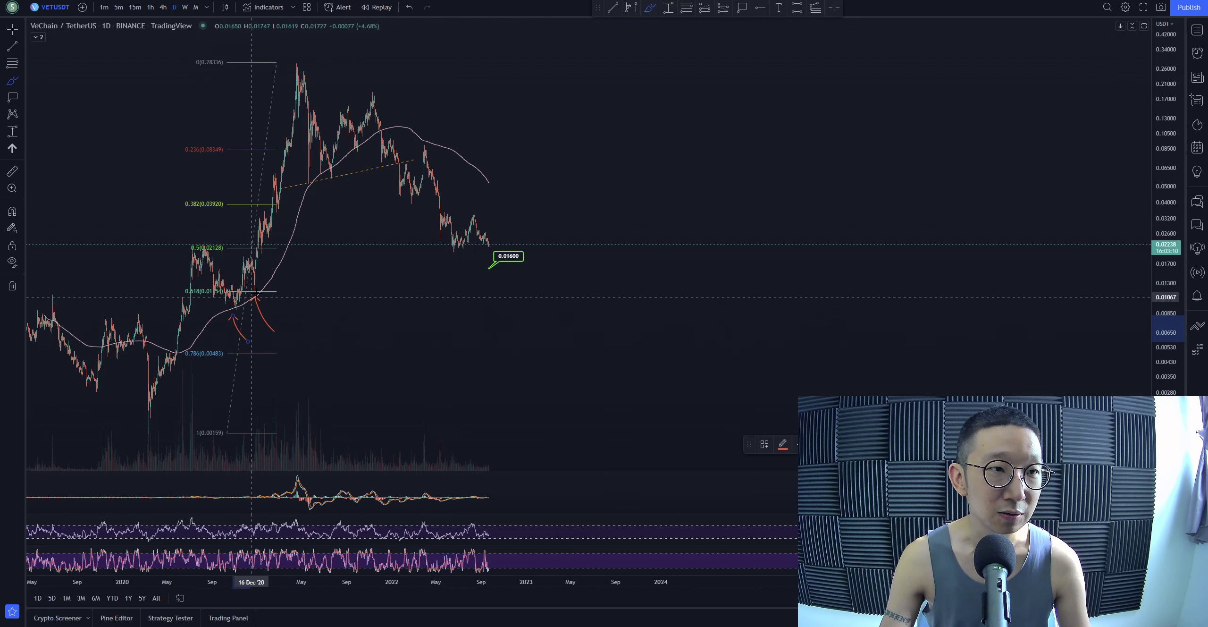
pyautogui.hotkey('ctrl', 'z')
pyautogui.hotkey('ctrl', 'z')
pyautogui.moveTo(261, 286); pyautogui.dragTo(248, 302)
pyautogui.moveTo(486, 244)
pyautogui.mouseDown()
pyautogui.moveTo(527, 313)
pyautogui.moveTo(604, 208)
pyautogui.moveTo(627, 130)
pyautogui.mouseUp()
pyautogui.hotkey('ctrl', 'z')
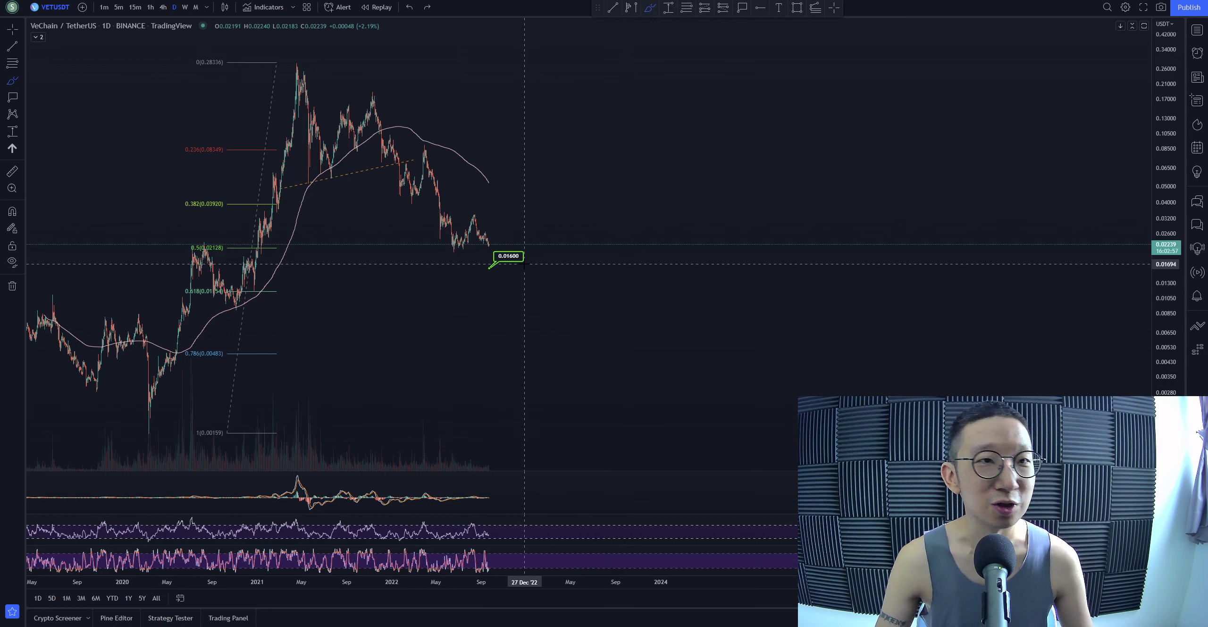
pyautogui.moveTo(465, 160); pyautogui.dragTo(474, 206)
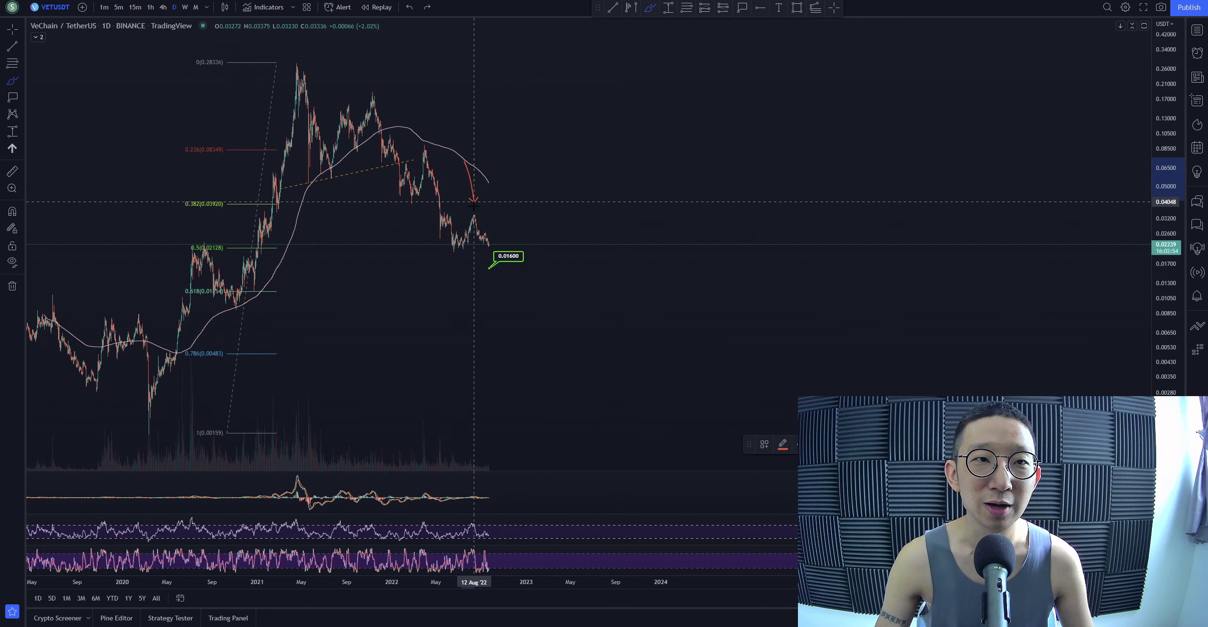
pyautogui.hotkey('ctrl', 'z')
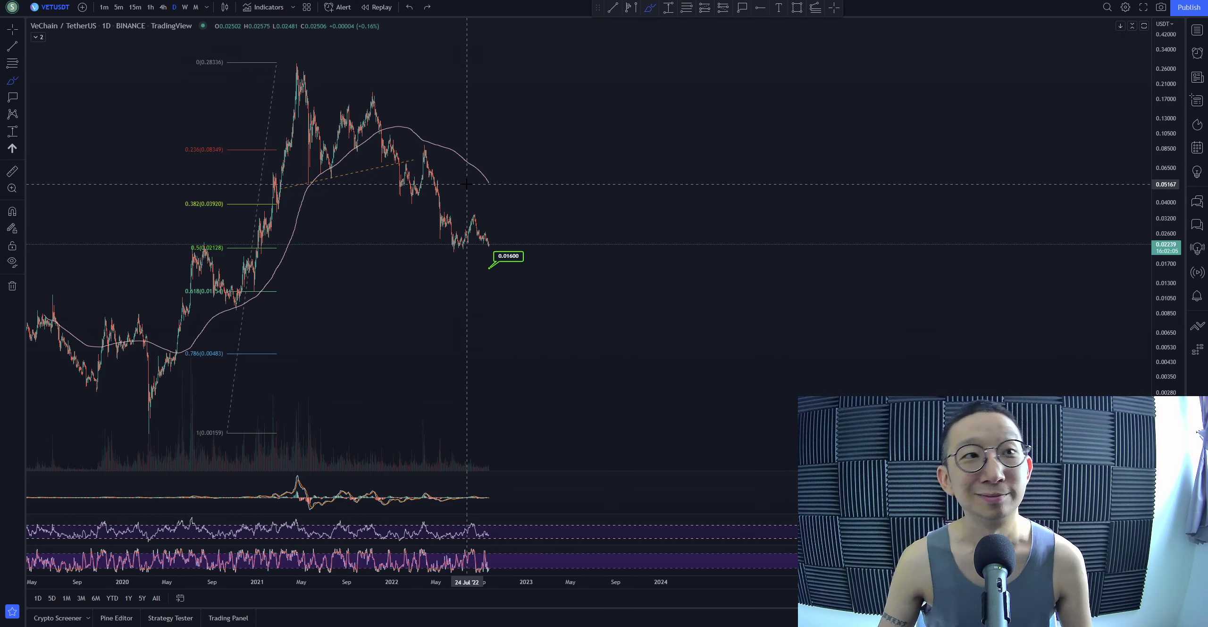
# - Switch to CoinGecko's ranking table and highlight a rank number near VeChain at #36
pyautogui.hotkey('alt', 'Tab')
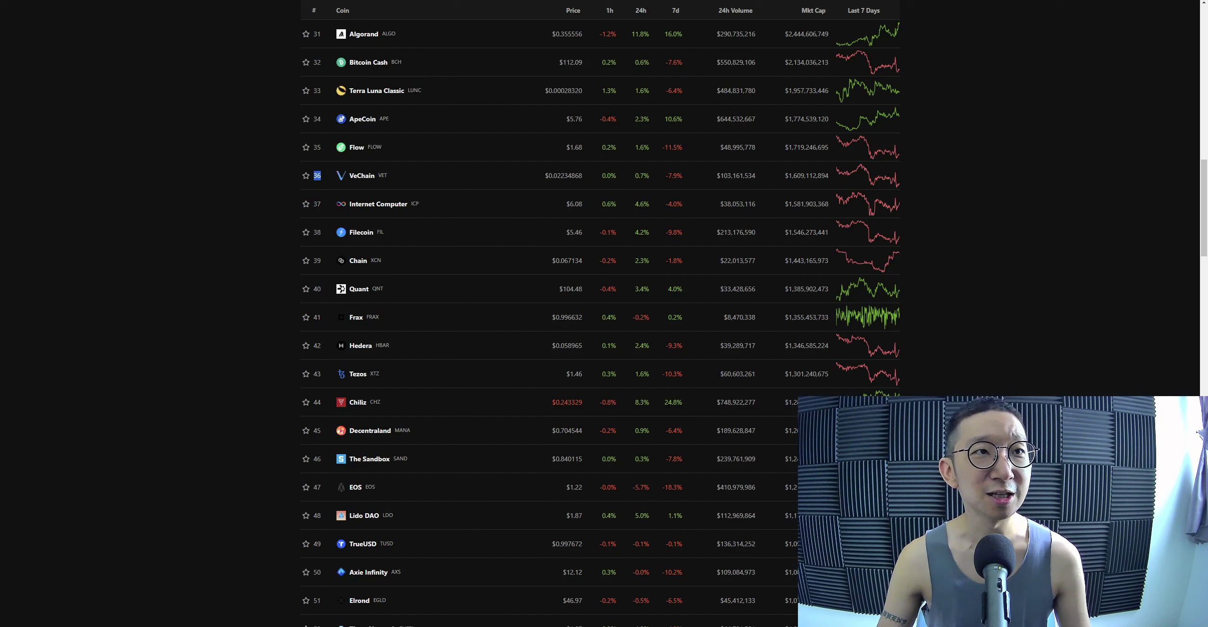
pyautogui.doubleClick(317, 204)
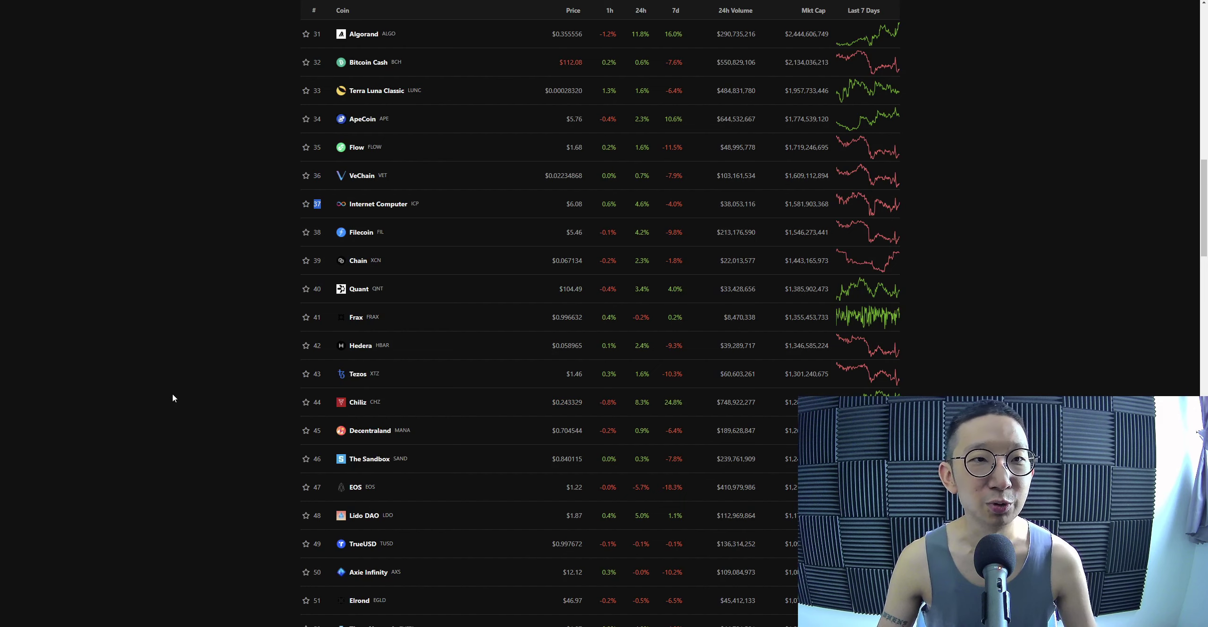